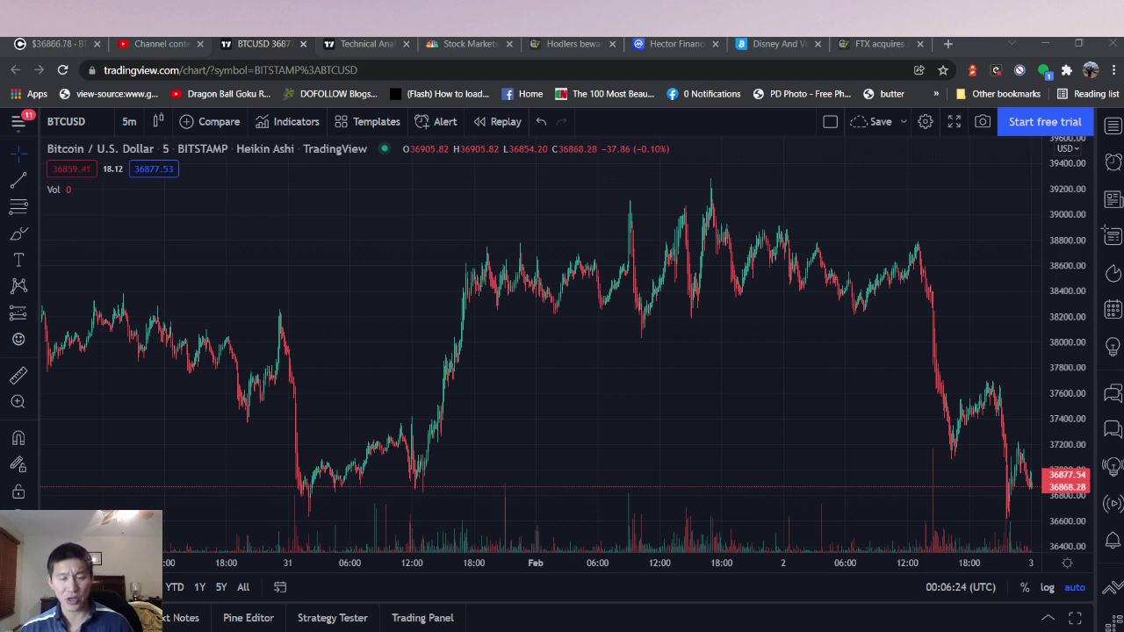
Check CNBC's stock markets page, comparing the pre-market futures and US index tickers
{"action": "left_click", "coordinate": [652, 626]}
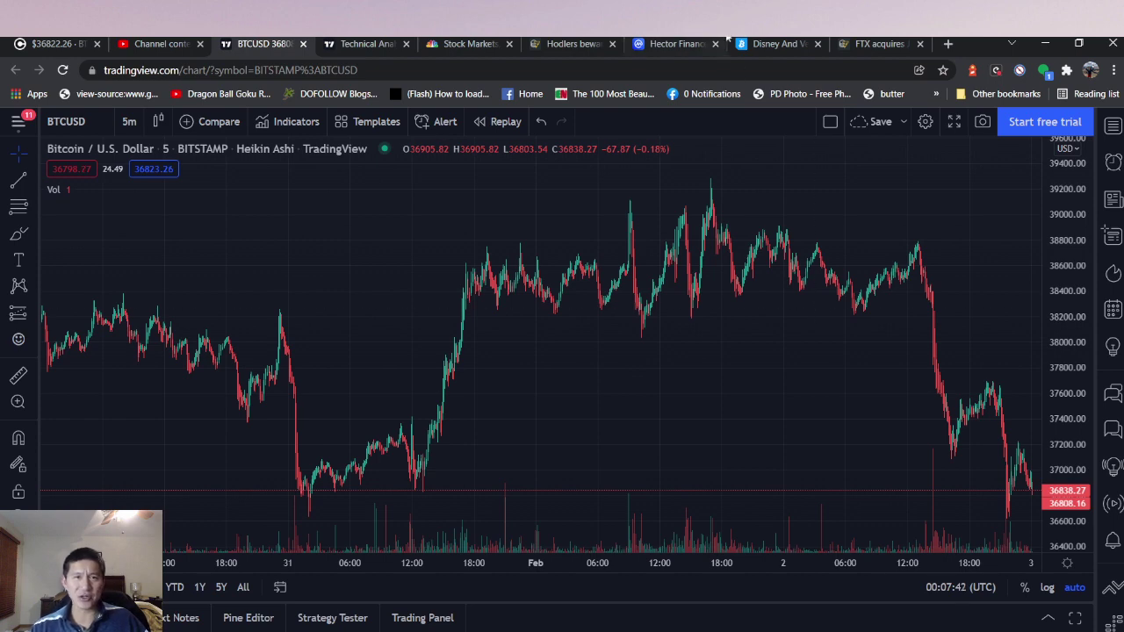
{"action": "left_click", "coordinate": [471, 43]}
{"action": "scroll", "coordinate": [416, 250], "scroll_direction": "up", "scroll_amount": 3}
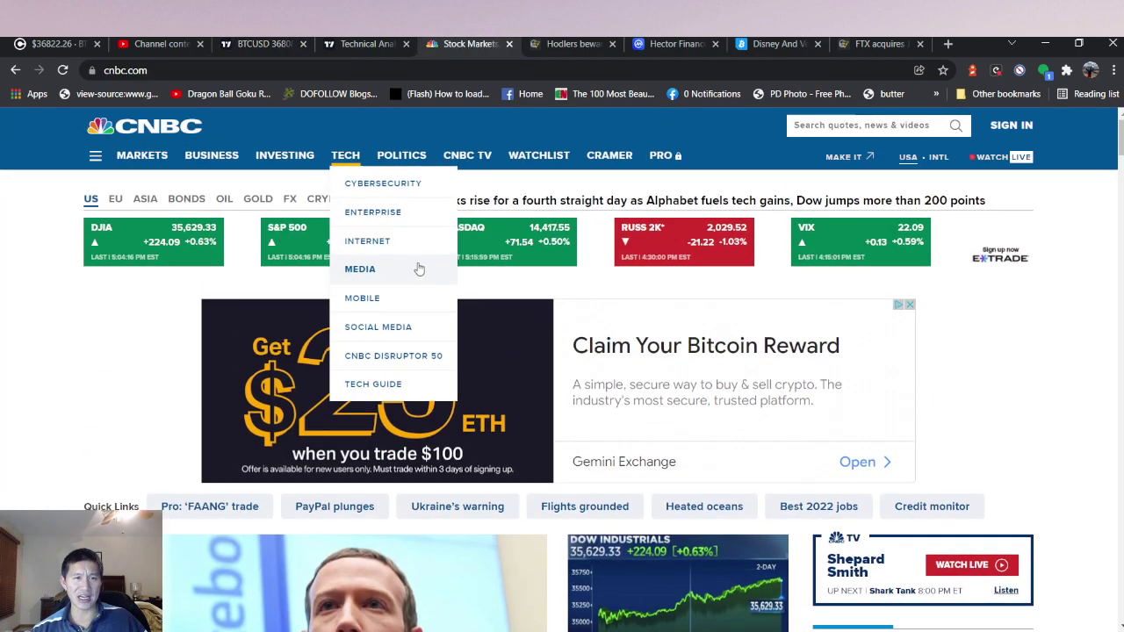
{"action": "left_click", "coordinate": [395, 199]}
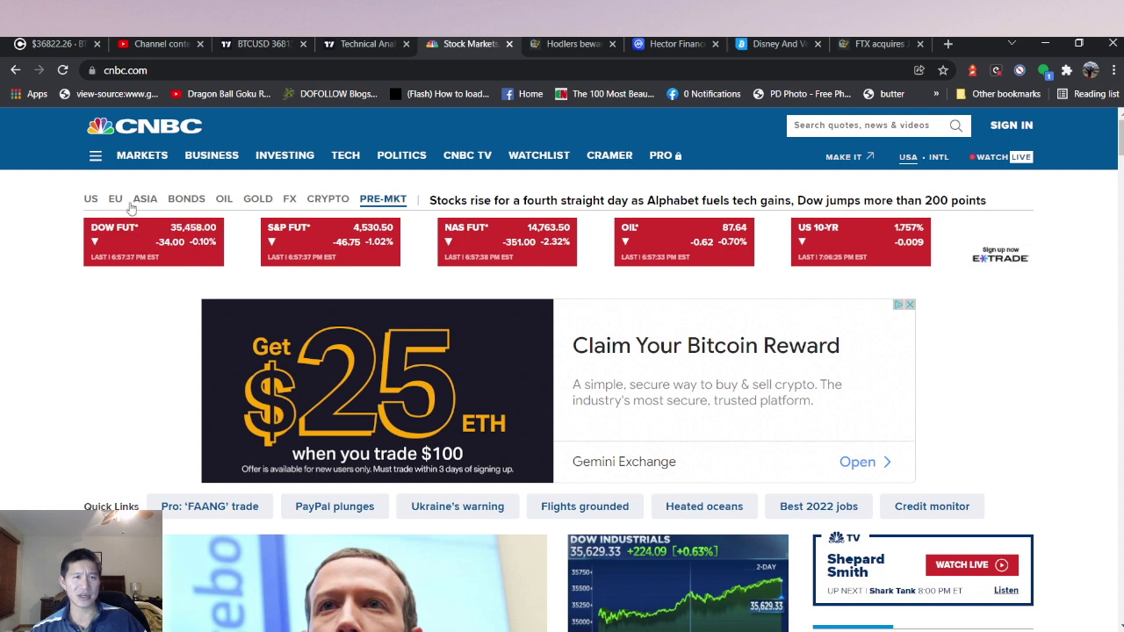
{"action": "left_click", "coordinate": [89, 200]}
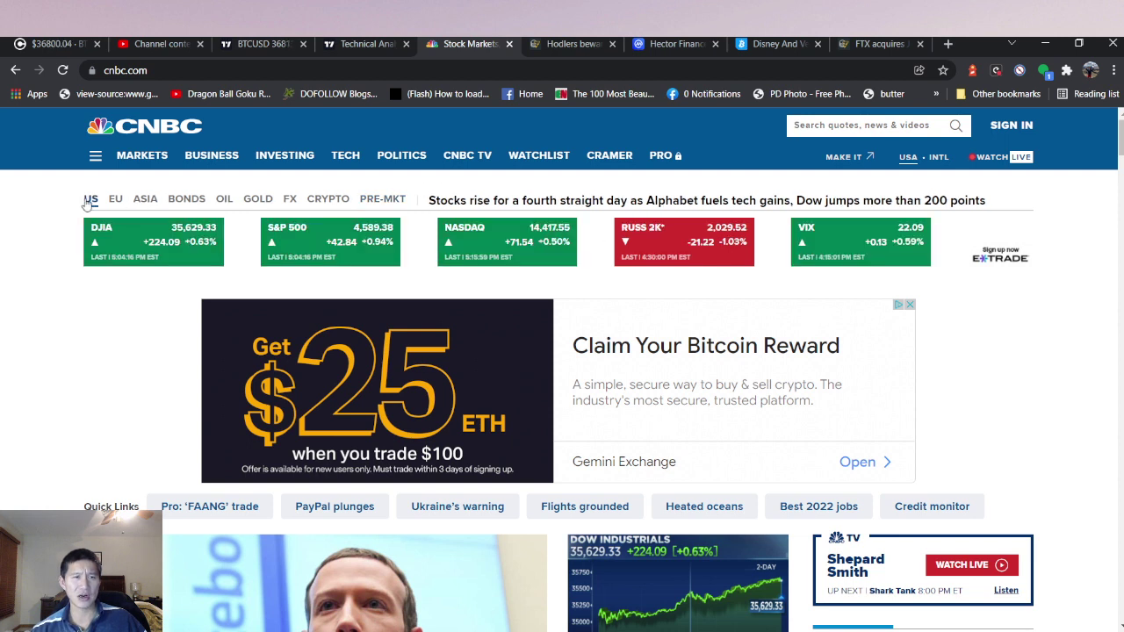
{"action": "left_click", "coordinate": [391, 200]}
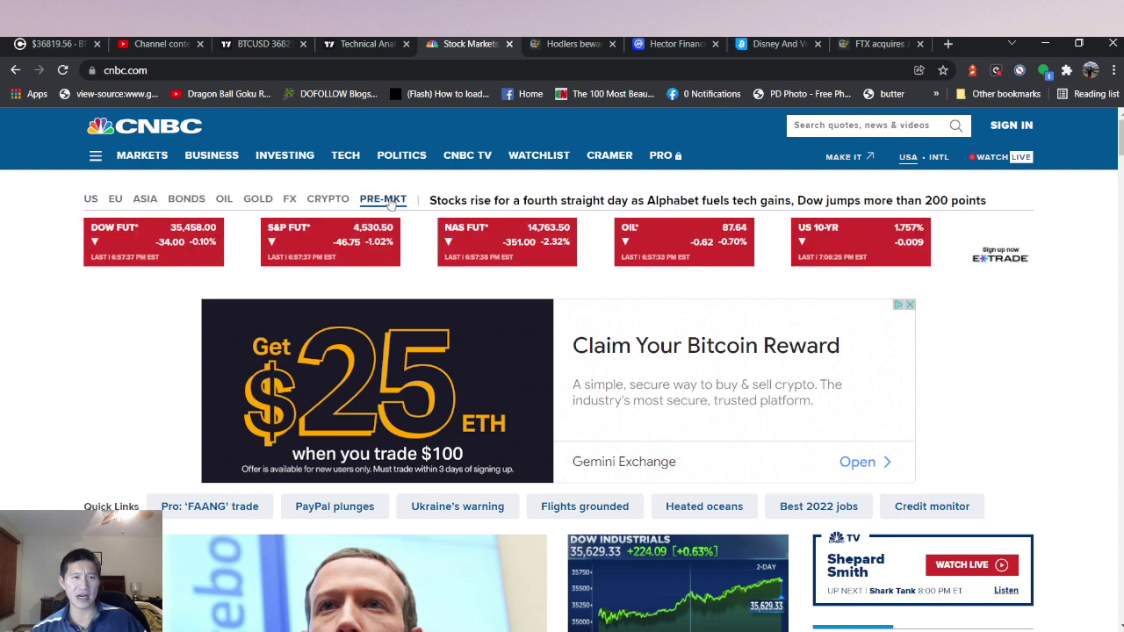
Leave CNBC on US indexes, return to the BTCUSD chart, and close the Gemini ad
{"action": "left_click", "coordinate": [92, 201]}
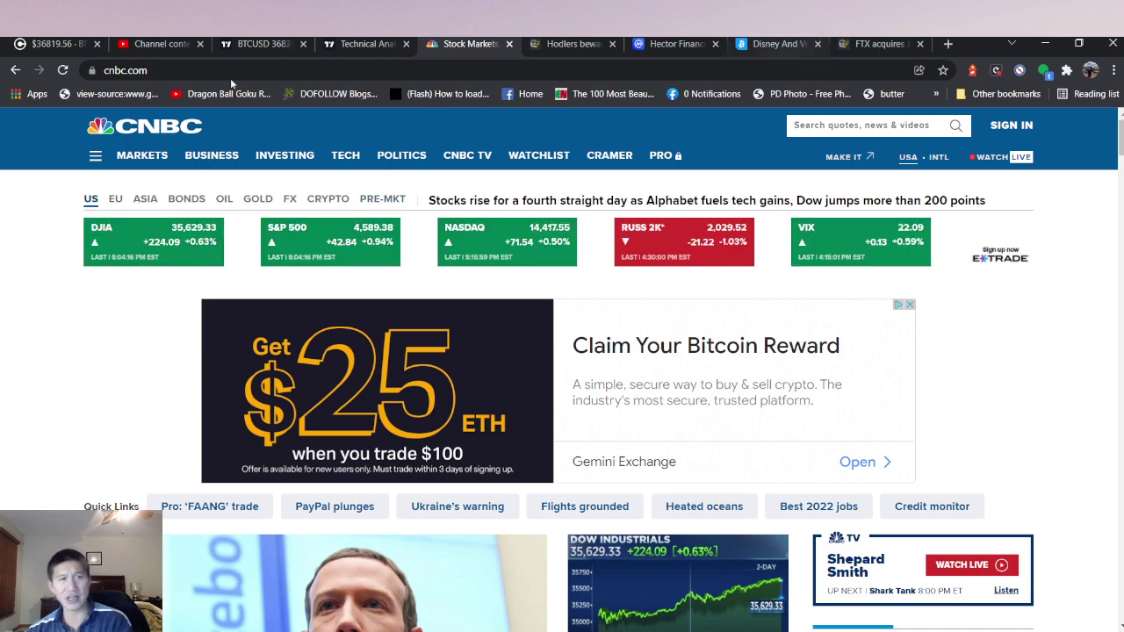
{"action": "left_click", "coordinate": [266, 42]}
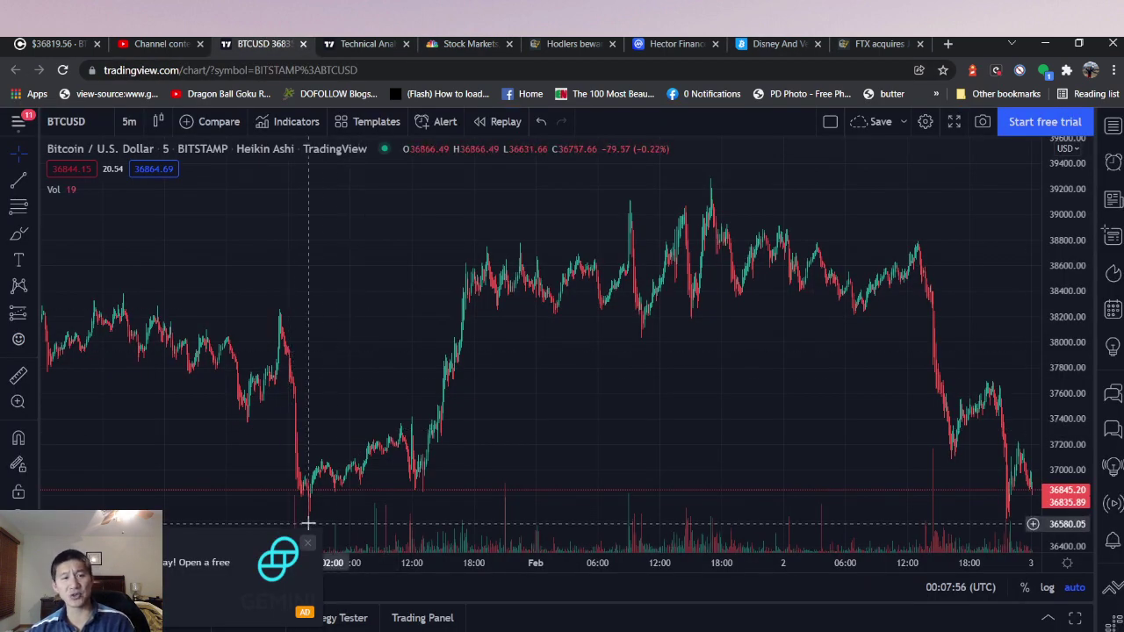
{"action": "left_click", "coordinate": [307, 544]}
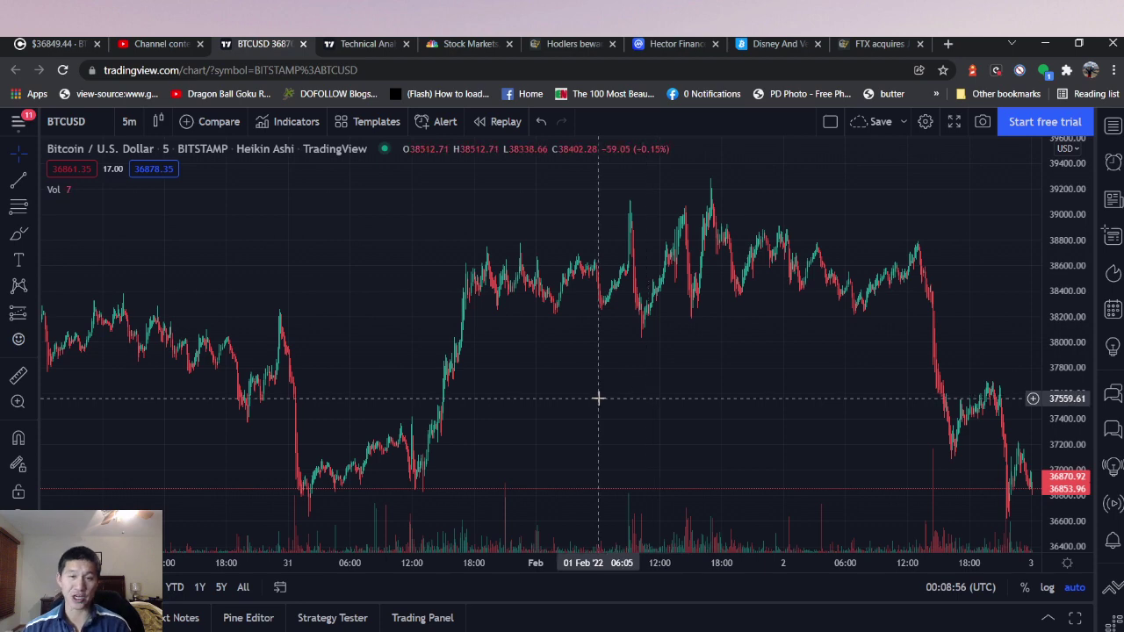
Set the chart to 30-minute candles and draw a trend line from the 24 Jan low
{"action": "type", "text": "30"}
{"action": "key", "text": "Return"}
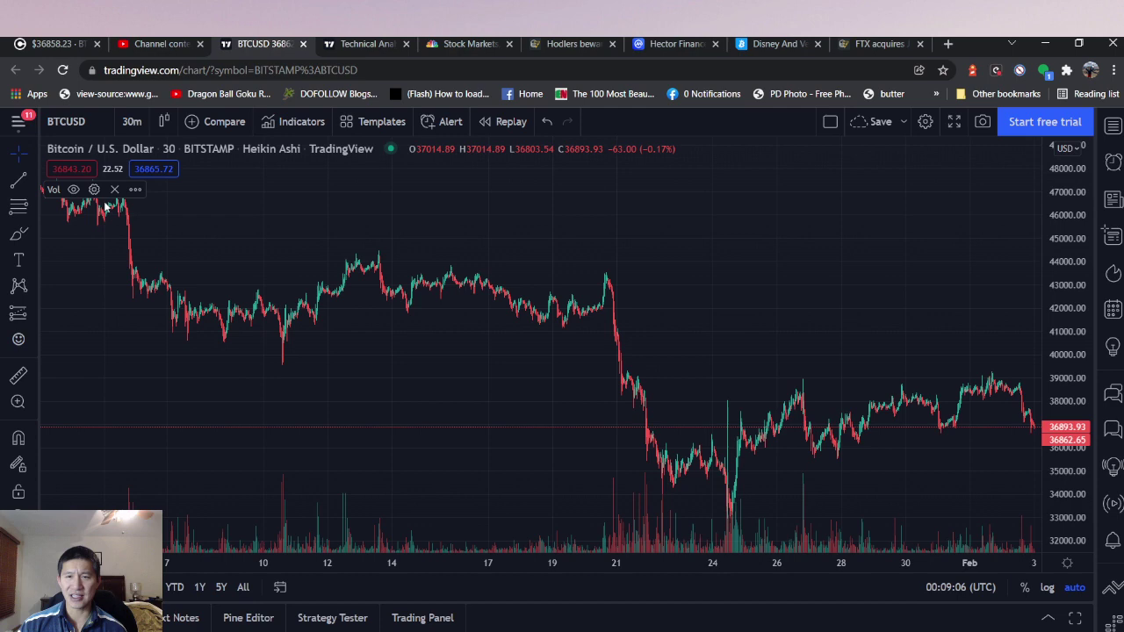
{"action": "key", "text": "alt+t"}
{"action": "left_click_drag", "start_coordinate": [734, 522], "coordinate": [981, 507]}
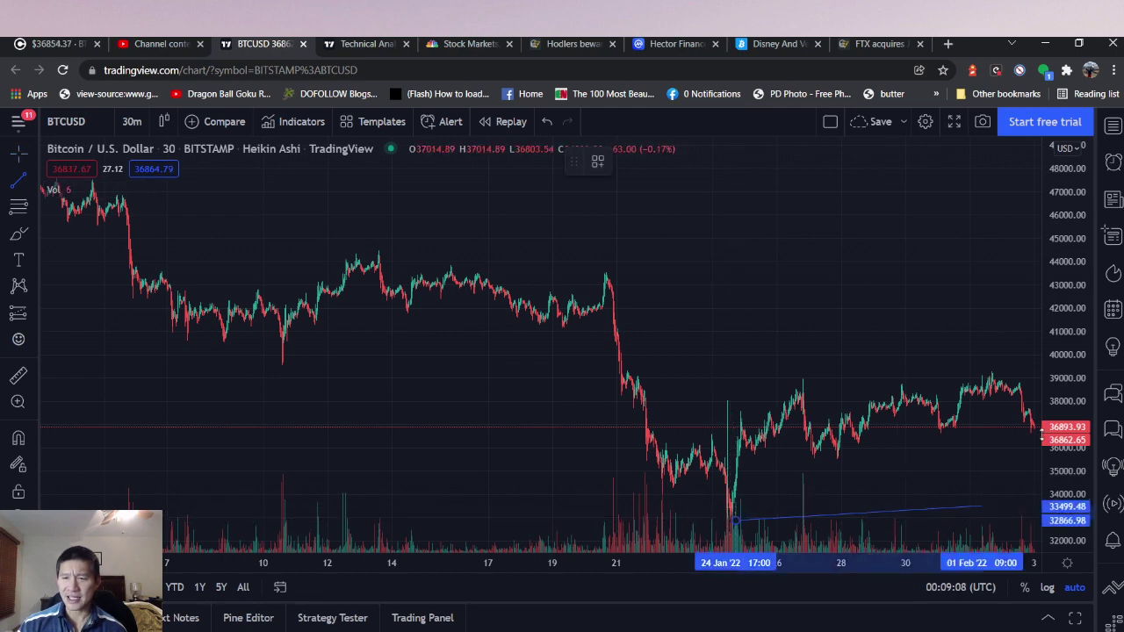
{"action": "mouse_move", "coordinate": [1042, 433]}
{"action": "left_mouse_down"}
{"action": "mouse_move", "coordinate": [1030, 444]}
{"action": "mouse_move", "coordinate": [1030, 432]}
{"action": "left_mouse_up"}
{"action": "left_click", "coordinate": [1036, 433]}
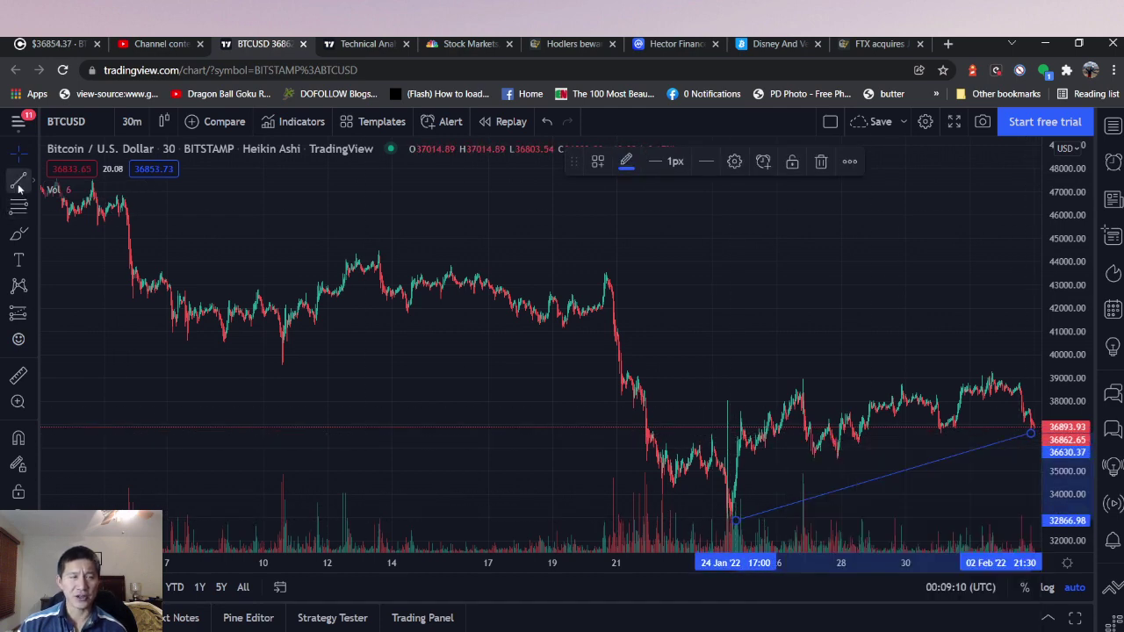
Draw a second trend line from the 26 Jan high to the 1 Feb high
{"action": "left_click", "coordinate": [18, 181]}
{"action": "left_click_drag", "start_coordinate": [802, 383], "coordinate": [997, 373]}
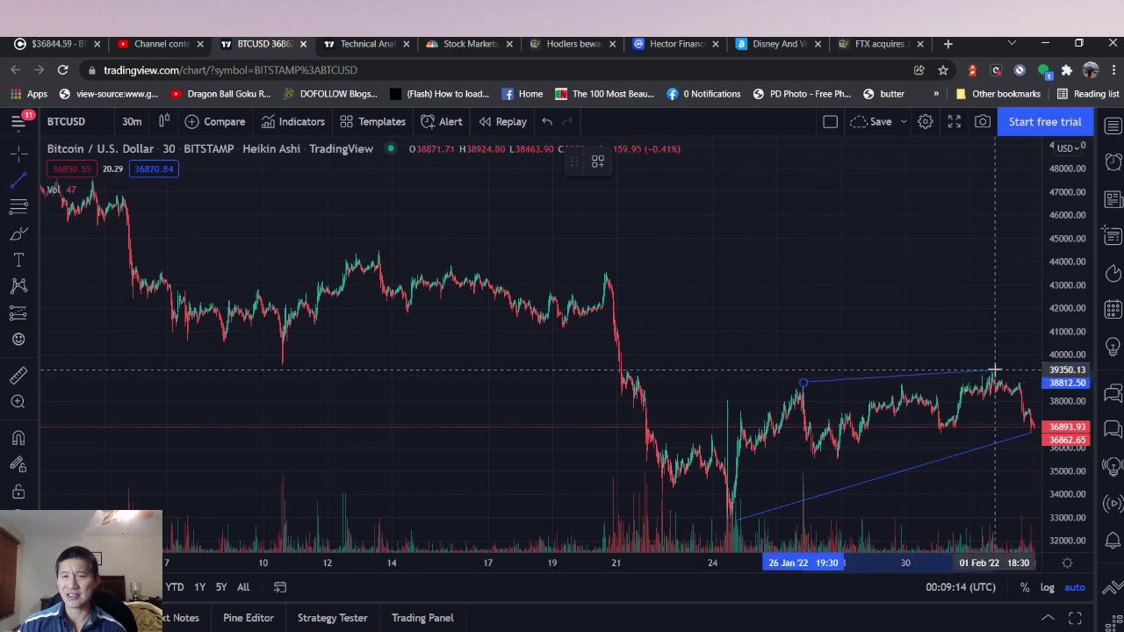
{"action": "left_click", "coordinate": [994, 370]}
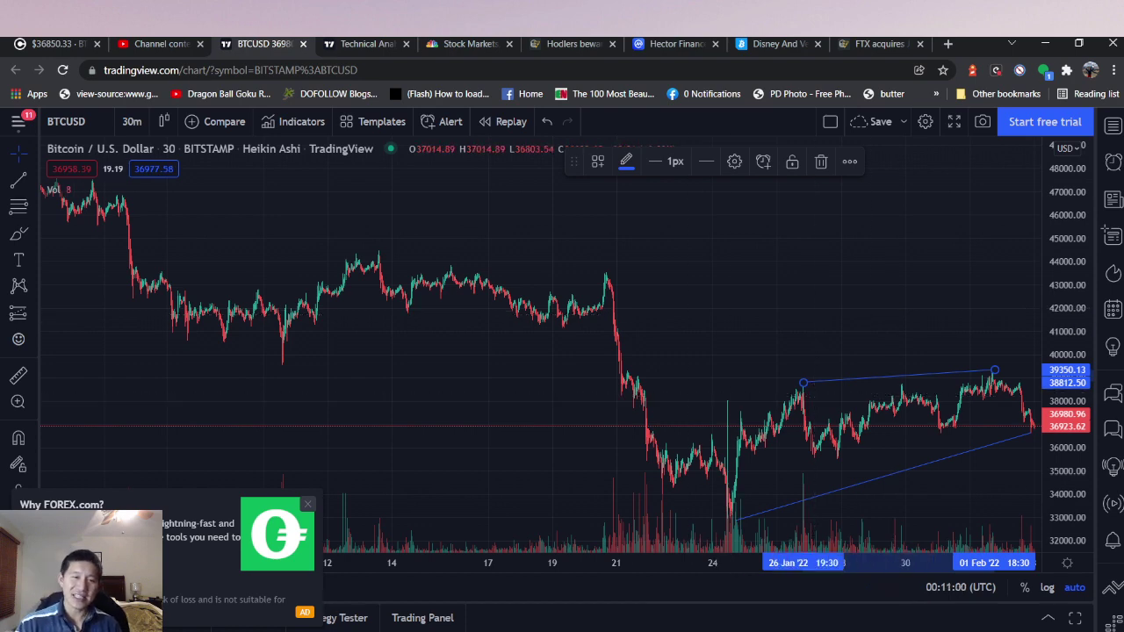
Close the FOREX chart ad and the 'No ads on any chart' upsell message
{"action": "left_click", "coordinate": [305, 506]}
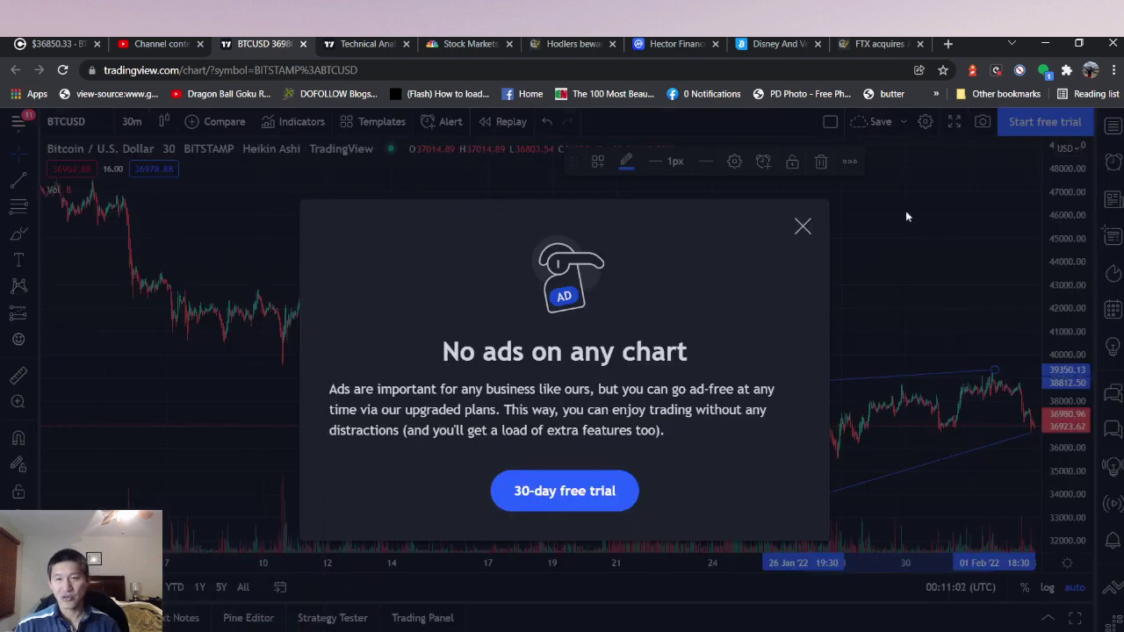
{"action": "left_click", "coordinate": [801, 228]}
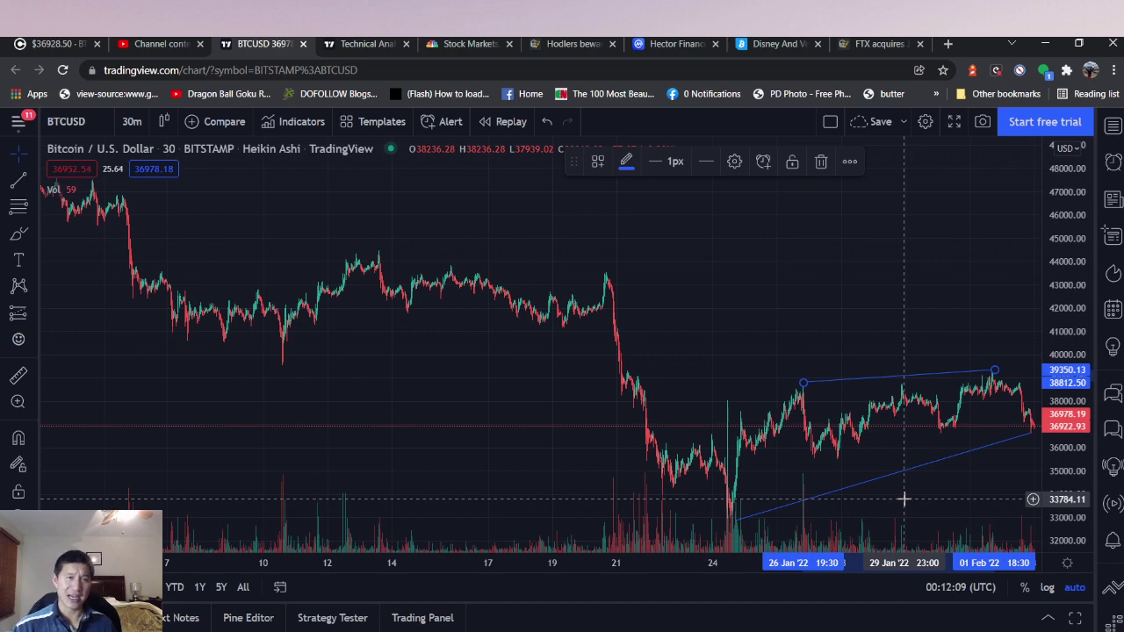
Review BTCUSD's 1-day technicals: Sell summary, Neutral oscillators, Strong Sell moving averages, and both tables
{"action": "key", "text": "ctrl+Tab"}
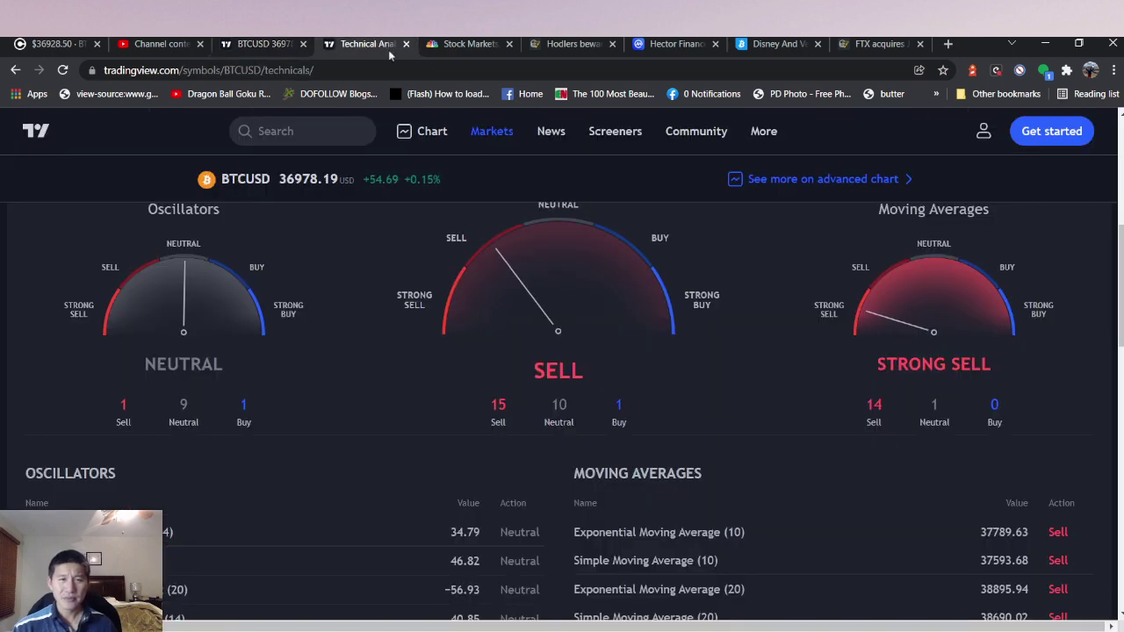
{"action": "scroll", "coordinate": [958, 352], "scroll_direction": "down", "scroll_amount": 1}
{"action": "scroll", "coordinate": [960, 358], "scroll_direction": "up", "scroll_amount": 5}
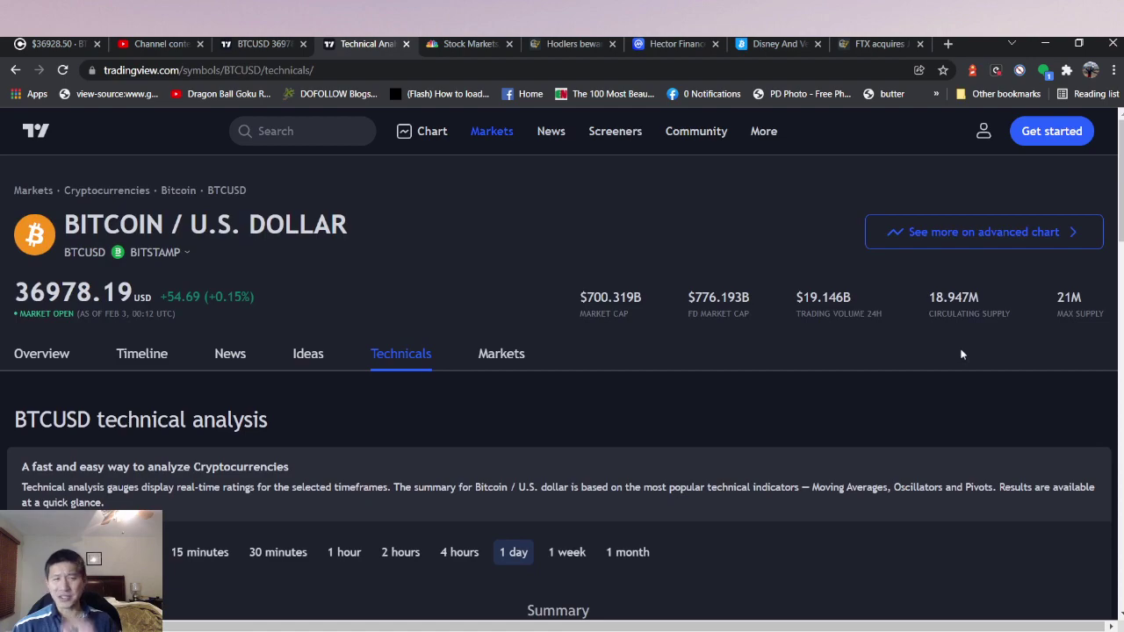
{"action": "scroll", "coordinate": [961, 353], "scroll_direction": "down", "scroll_amount": 4}
{"action": "scroll", "coordinate": [961, 354], "scroll_direction": "up", "scroll_amount": 2}
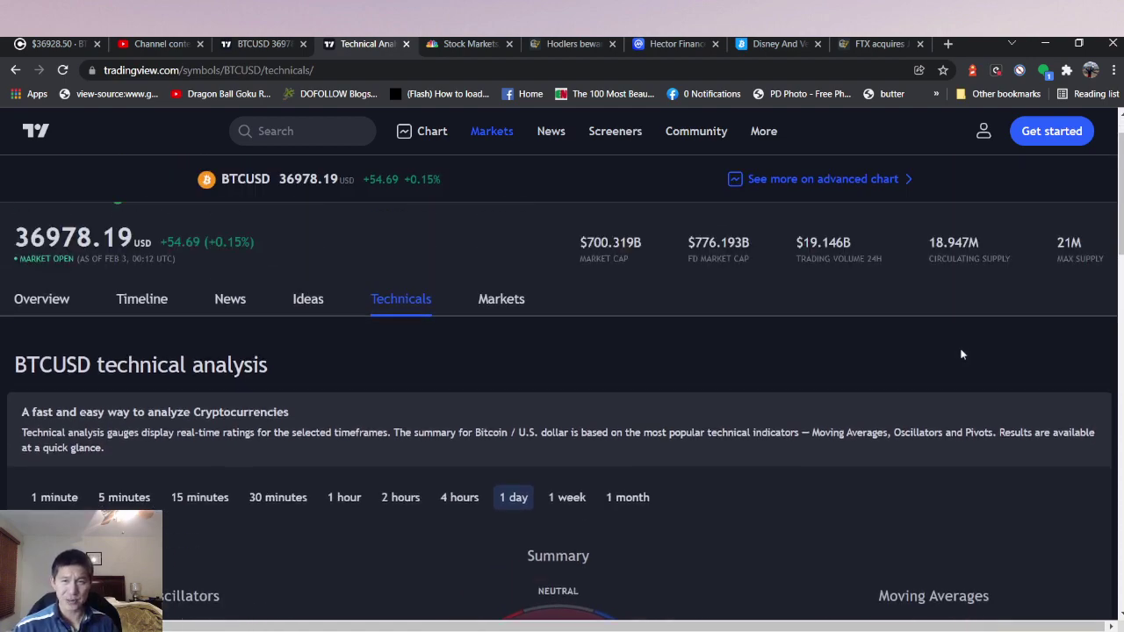
{"action": "scroll", "coordinate": [962, 354], "scroll_direction": "down", "scroll_amount": 7}
{"action": "scroll", "coordinate": [961, 353], "scroll_direction": "up", "scroll_amount": 10}
{"action": "scroll", "coordinate": [961, 354], "scroll_direction": "down", "scroll_amount": 5}
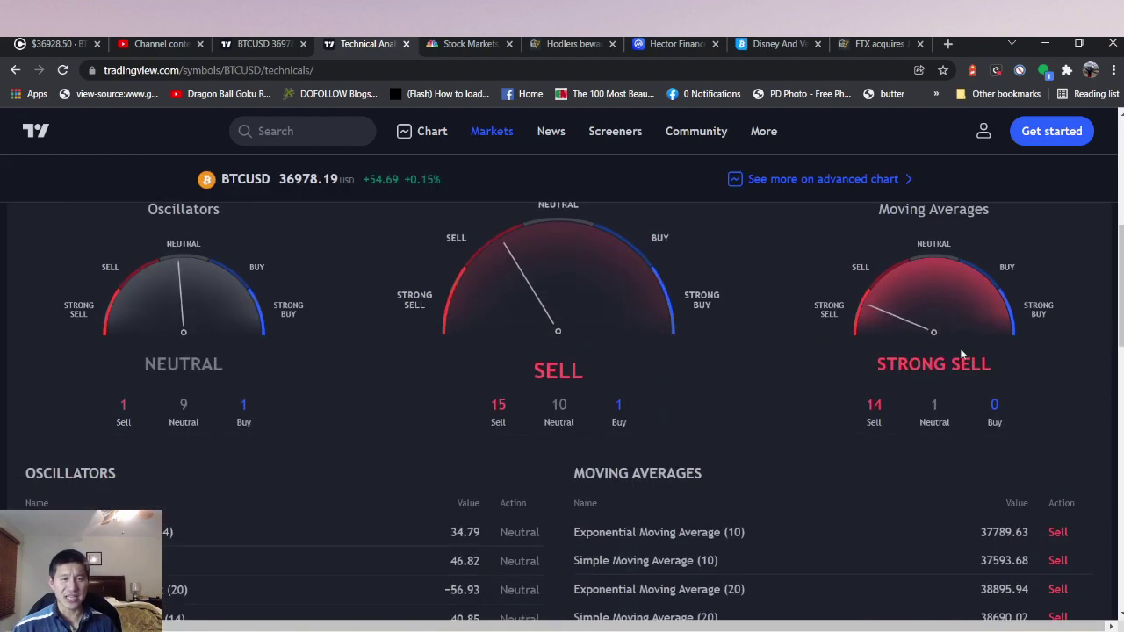
{"action": "scroll", "coordinate": [961, 354], "scroll_direction": "up", "scroll_amount": 2}
{"action": "scroll", "coordinate": [961, 353], "scroll_direction": "down", "scroll_amount": 2}
{"action": "scroll", "coordinate": [903, 428], "scroll_direction": "down", "scroll_amount": 2}
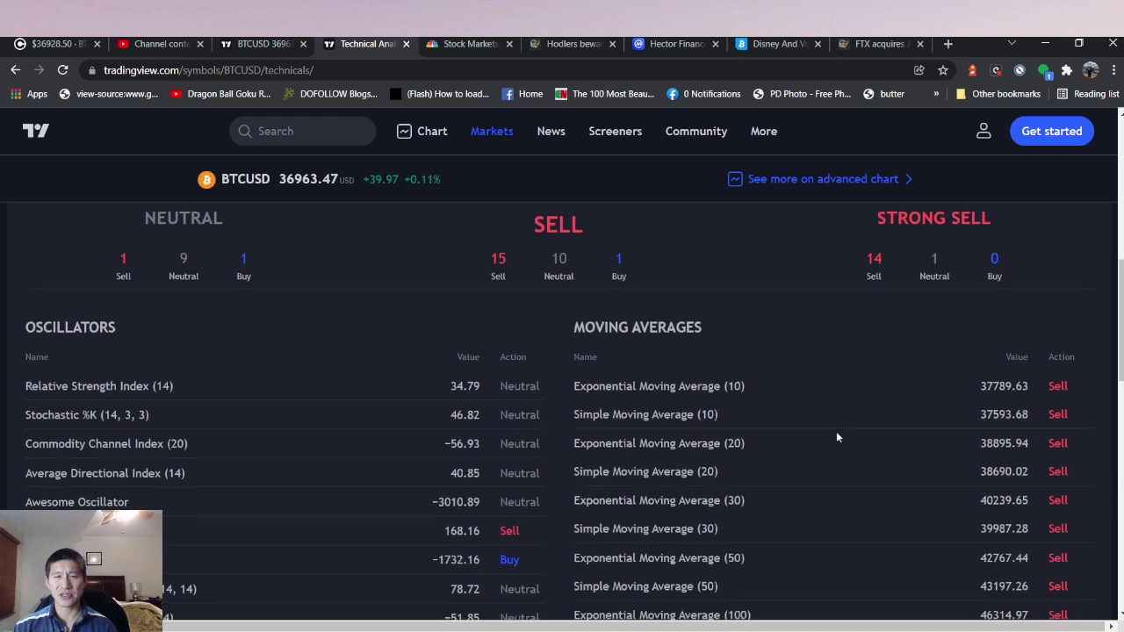
{"action": "scroll", "coordinate": [836, 431], "scroll_direction": "up", "scroll_amount": 8}
{"action": "scroll", "coordinate": [837, 434], "scroll_direction": "down", "scroll_amount": 8}
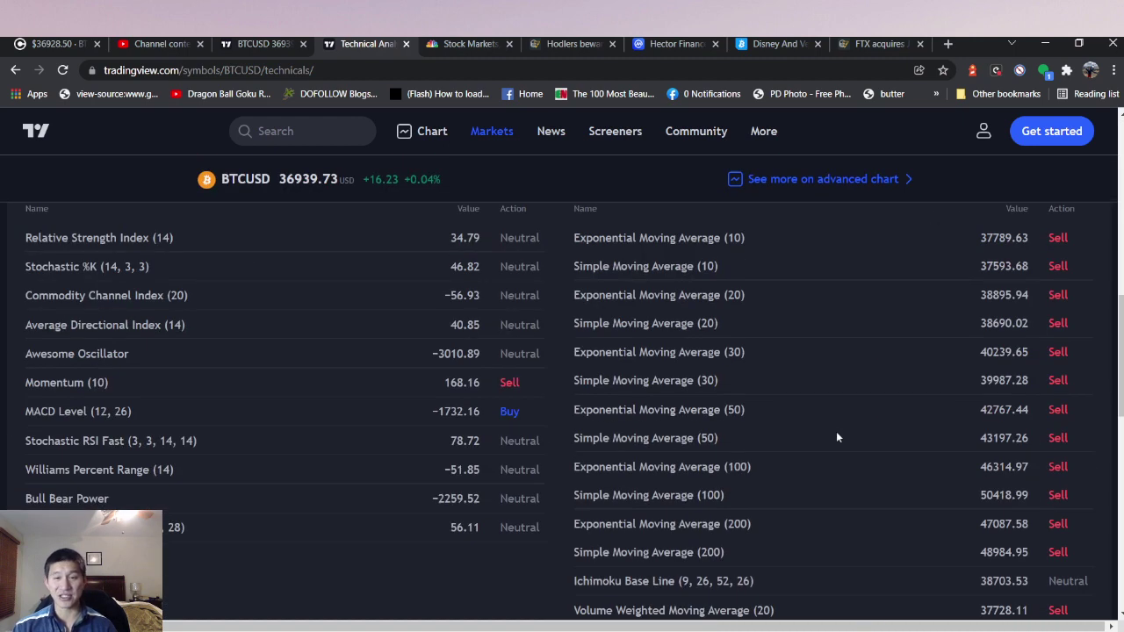
{"action": "scroll", "coordinate": [837, 434], "scroll_direction": "up", "scroll_amount": 4}
{"action": "scroll", "coordinate": [837, 436], "scroll_direction": "down", "scroll_amount": 1}
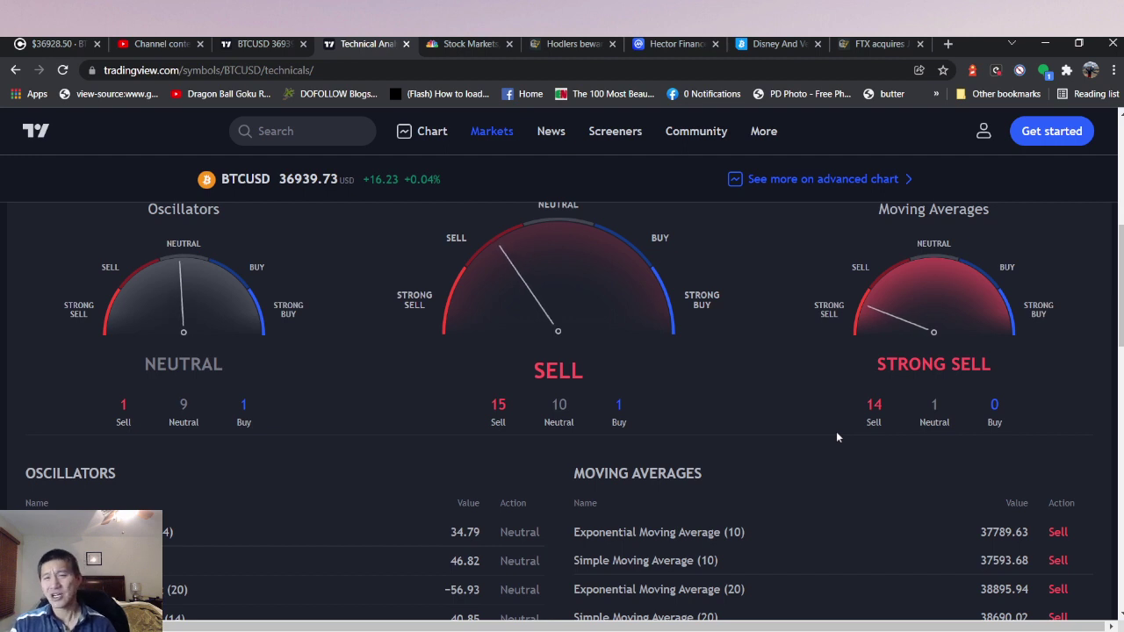
{"action": "scroll", "coordinate": [836, 431], "scroll_direction": "up", "scroll_amount": 2}
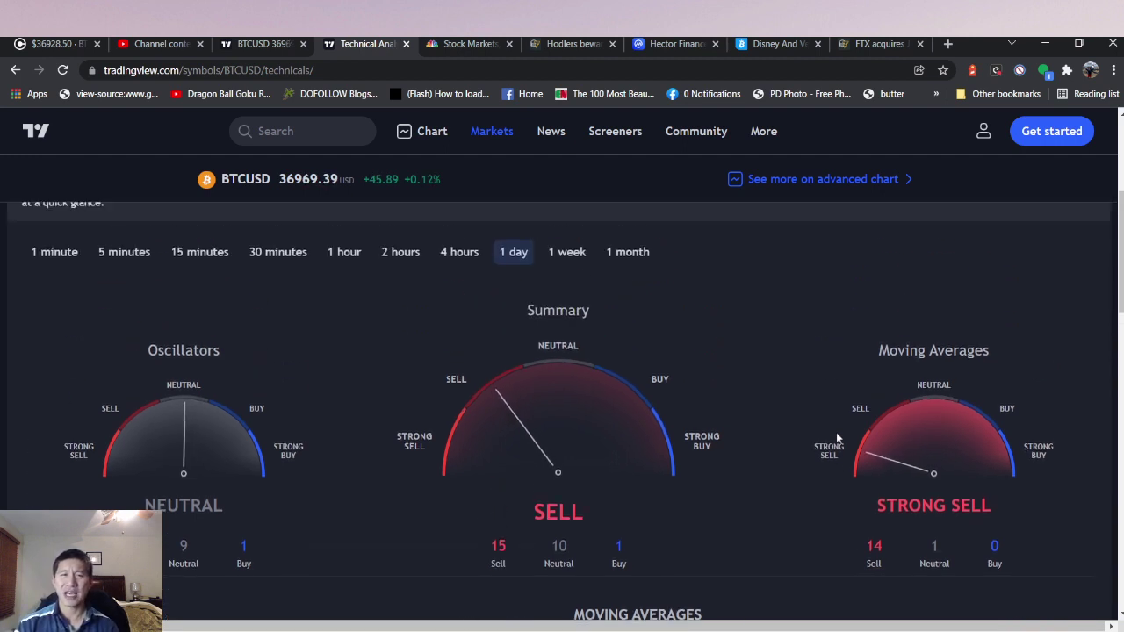
{"action": "scroll", "coordinate": [836, 436], "scroll_direction": "up", "scroll_amount": 1}
{"action": "scroll", "coordinate": [836, 435], "scroll_direction": "down", "scroll_amount": 2}
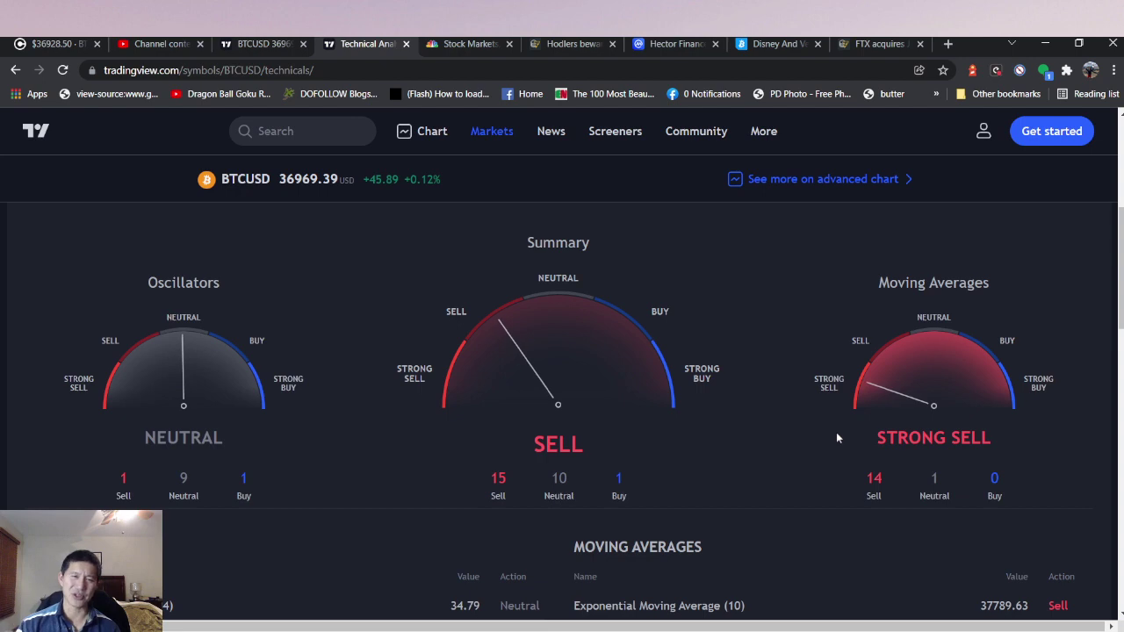
{"action": "scroll", "coordinate": [836, 437], "scroll_direction": "up", "scroll_amount": 2}
{"action": "scroll", "coordinate": [836, 437], "scroll_direction": "down", "scroll_amount": 3}
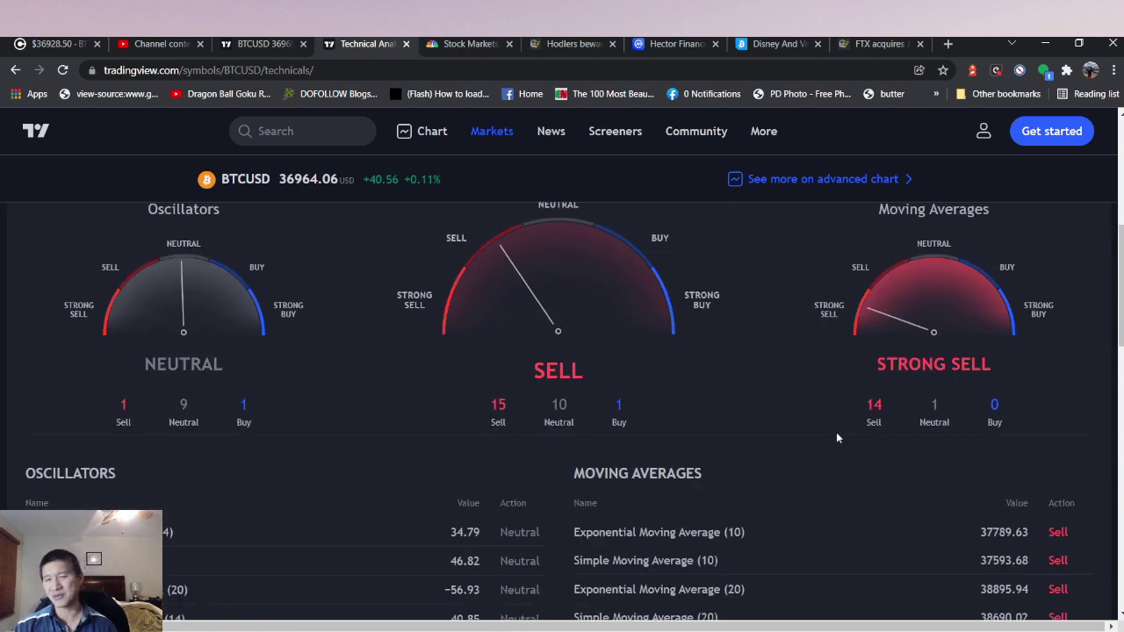
{"action": "scroll", "coordinate": [836, 432], "scroll_direction": "up", "scroll_amount": 2}
Show 1-week ratings: Neutral summary, Neutral oscillators (1 sell, 8 neutral, 2 buy), Sell moving averages
{"action": "left_click", "coordinate": [565, 257]}
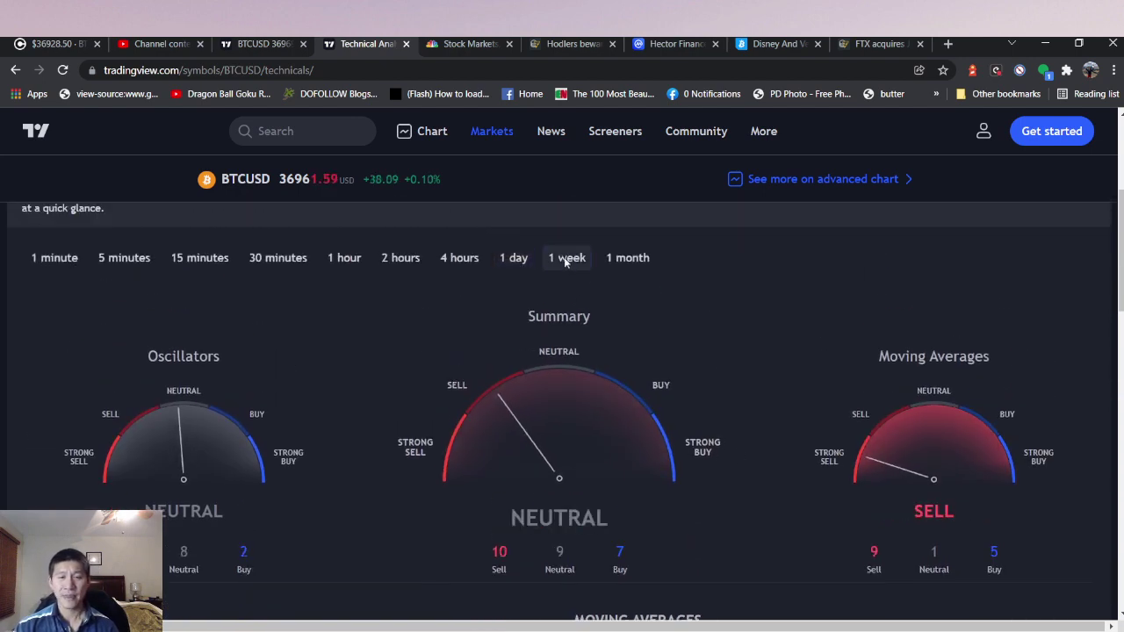
{"action": "scroll", "coordinate": [747, 344], "scroll_direction": "down", "scroll_amount": 4}
{"action": "scroll", "coordinate": [748, 348], "scroll_direction": "up", "scroll_amount": 2}
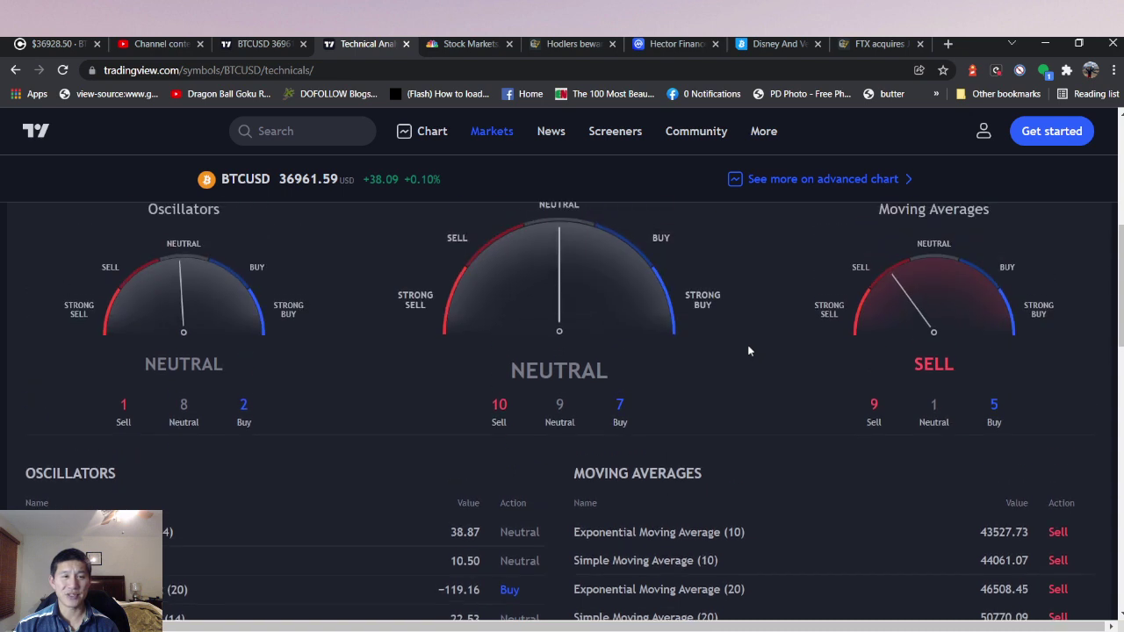
{"action": "scroll", "coordinate": [748, 348], "scroll_direction": "down", "scroll_amount": 2}
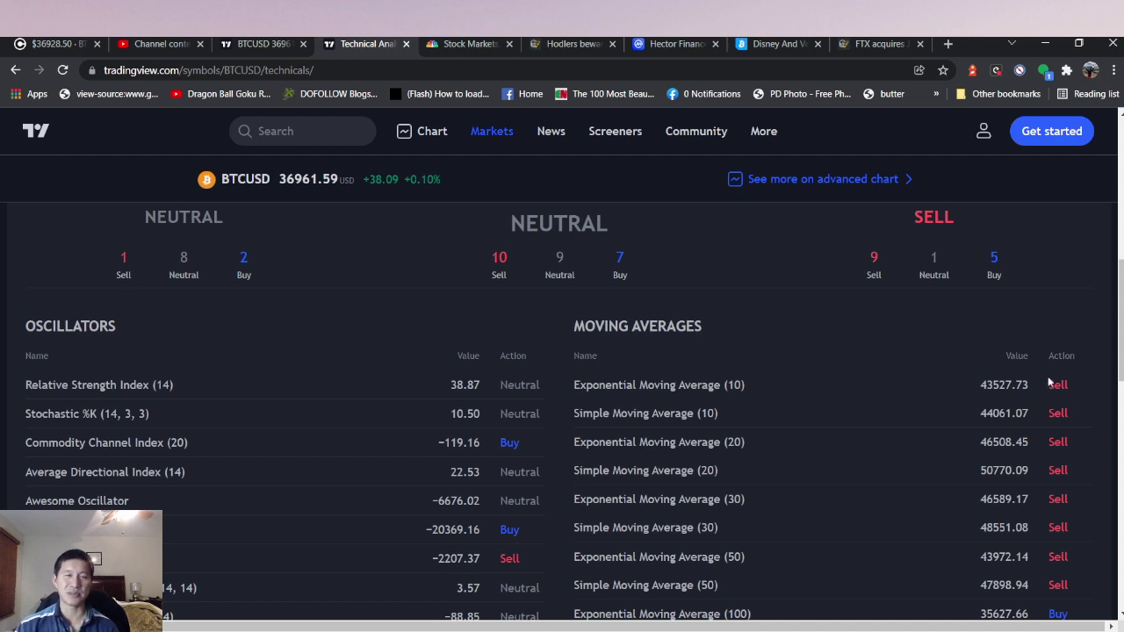
{"action": "scroll", "coordinate": [975, 380], "scroll_direction": "up", "scroll_amount": 2}
{"action": "scroll", "coordinate": [344, 434], "scroll_direction": "down", "scroll_amount": 1}
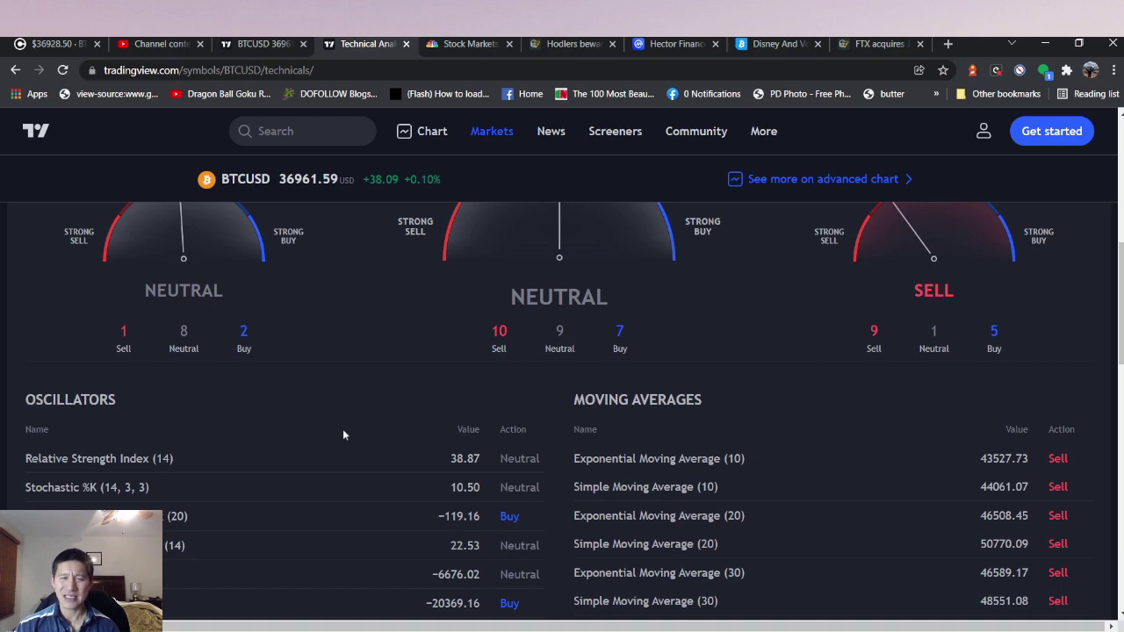
{"action": "scroll", "coordinate": [343, 434], "scroll_direction": "down", "scroll_amount": 1}
{"action": "scroll", "coordinate": [343, 434], "scroll_direction": "up", "scroll_amount": 3}
{"action": "scroll", "coordinate": [343, 433], "scroll_direction": "down", "scroll_amount": 3}
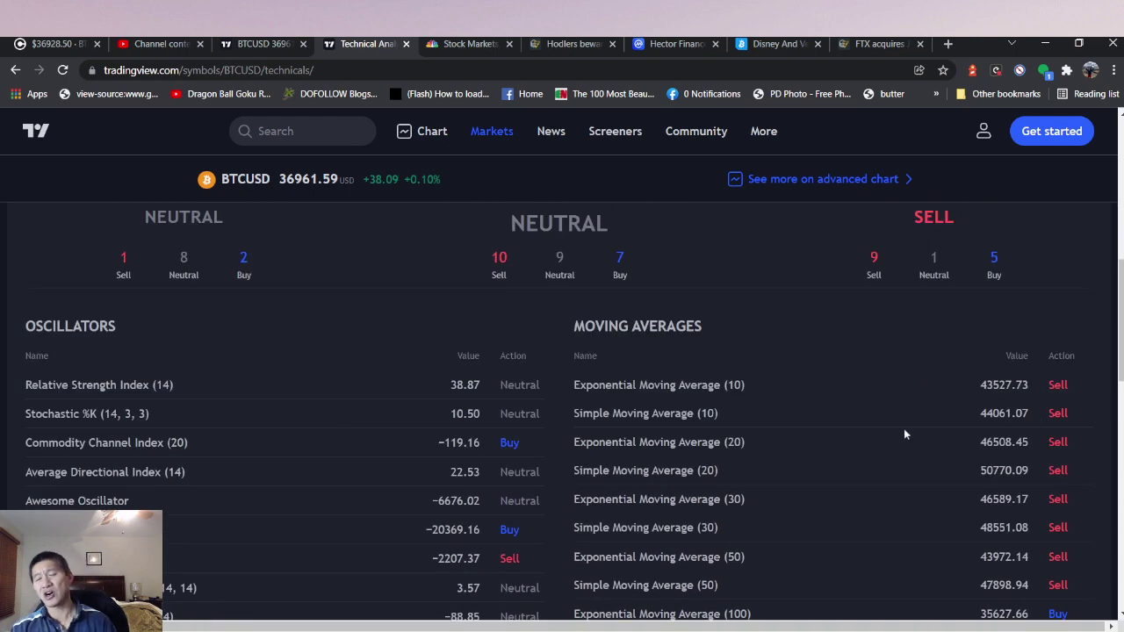
{"action": "scroll", "coordinate": [904, 434], "scroll_direction": "down", "scroll_amount": 3}
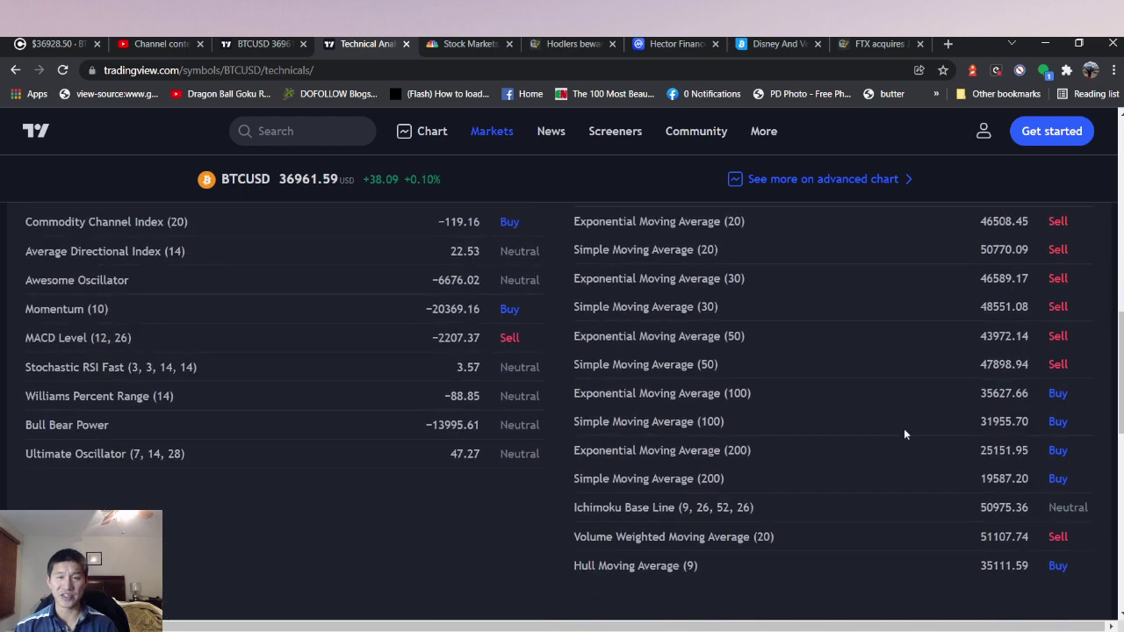
{"action": "scroll", "coordinate": [905, 434], "scroll_direction": "up", "scroll_amount": 8}
{"action": "scroll", "coordinate": [904, 433], "scroll_direction": "down", "scroll_amount": 3}
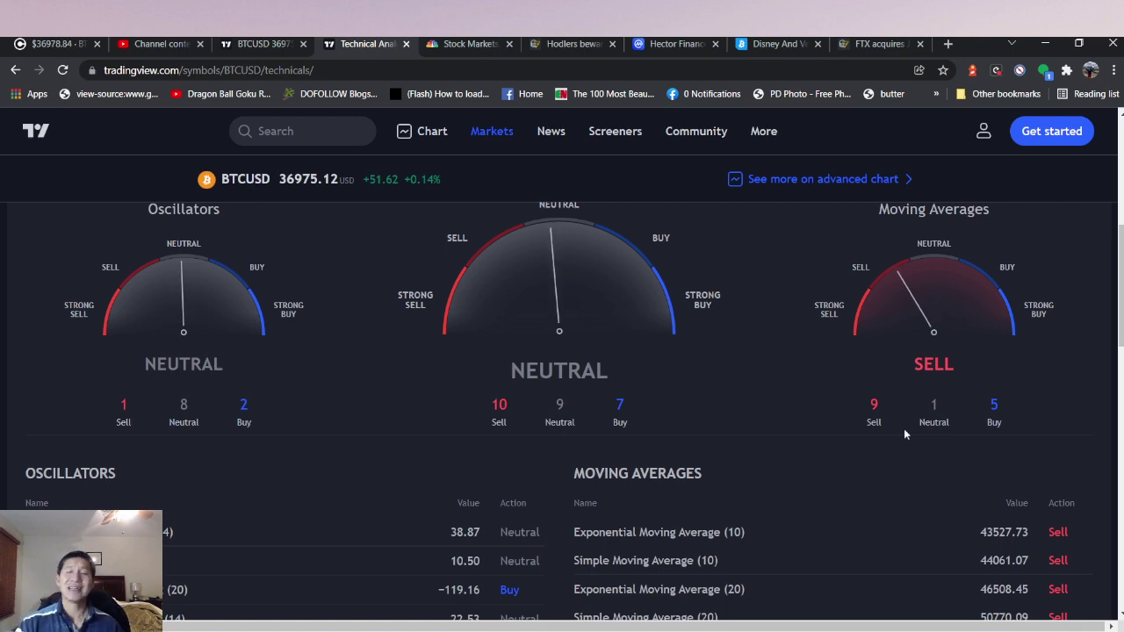
{"action": "scroll", "coordinate": [814, 454], "scroll_direction": "down", "scroll_amount": 3}
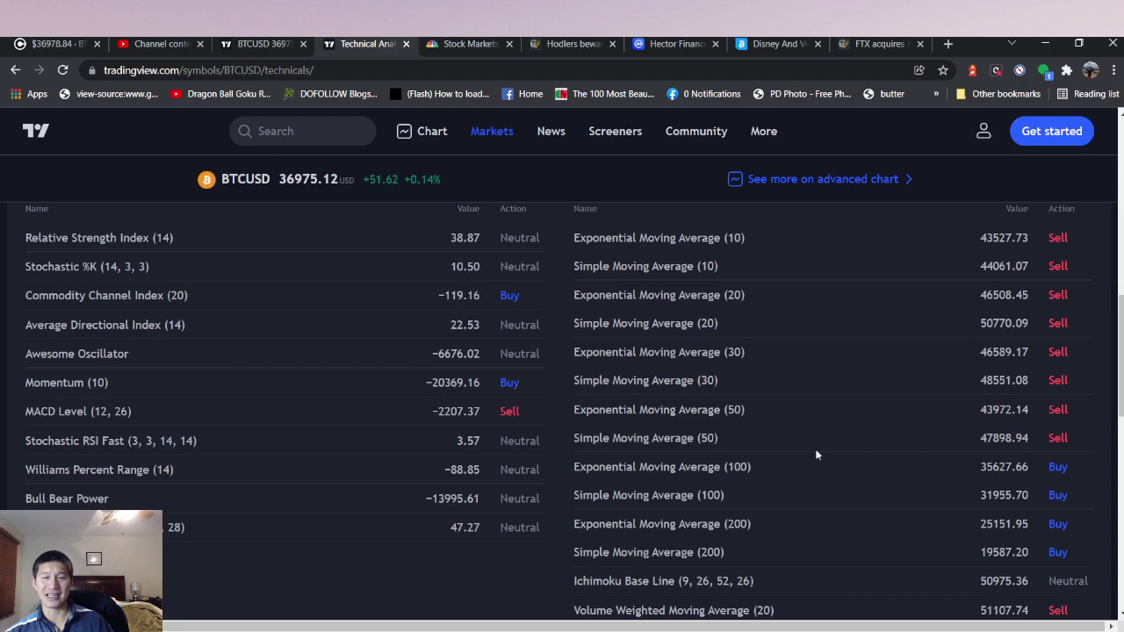
{"action": "scroll", "coordinate": [815, 454], "scroll_direction": "up", "scroll_amount": 6}
{"action": "scroll", "coordinate": [815, 454], "scroll_direction": "down", "scroll_amount": 4}
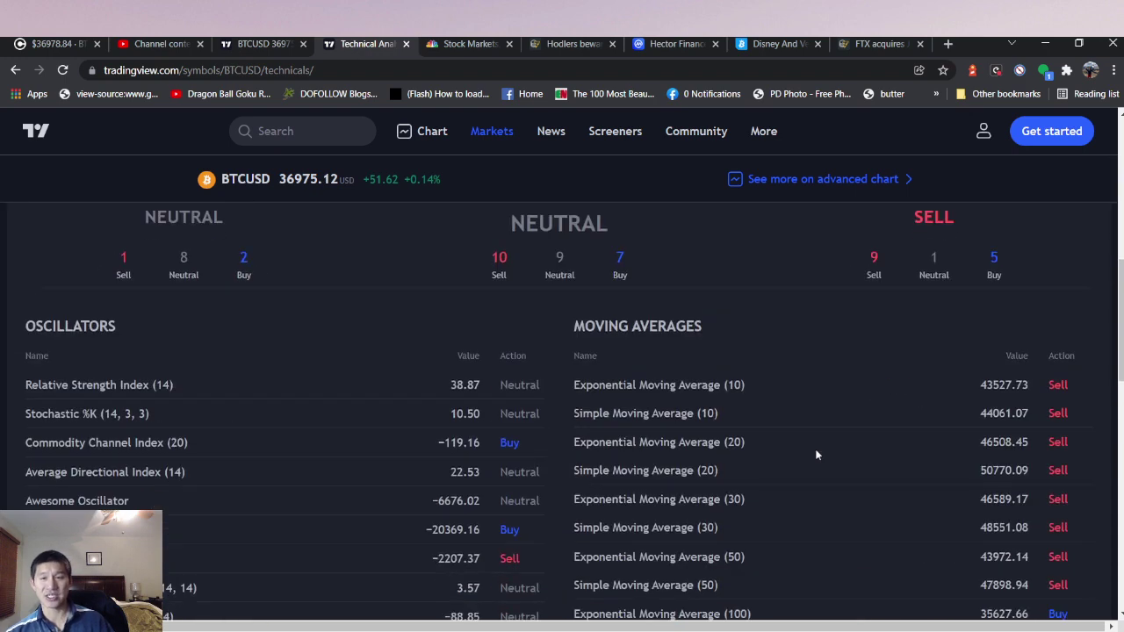
{"action": "scroll", "coordinate": [815, 453], "scroll_direction": "up", "scroll_amount": 2}
{"action": "scroll", "coordinate": [816, 454], "scroll_direction": "down", "scroll_amount": 2}
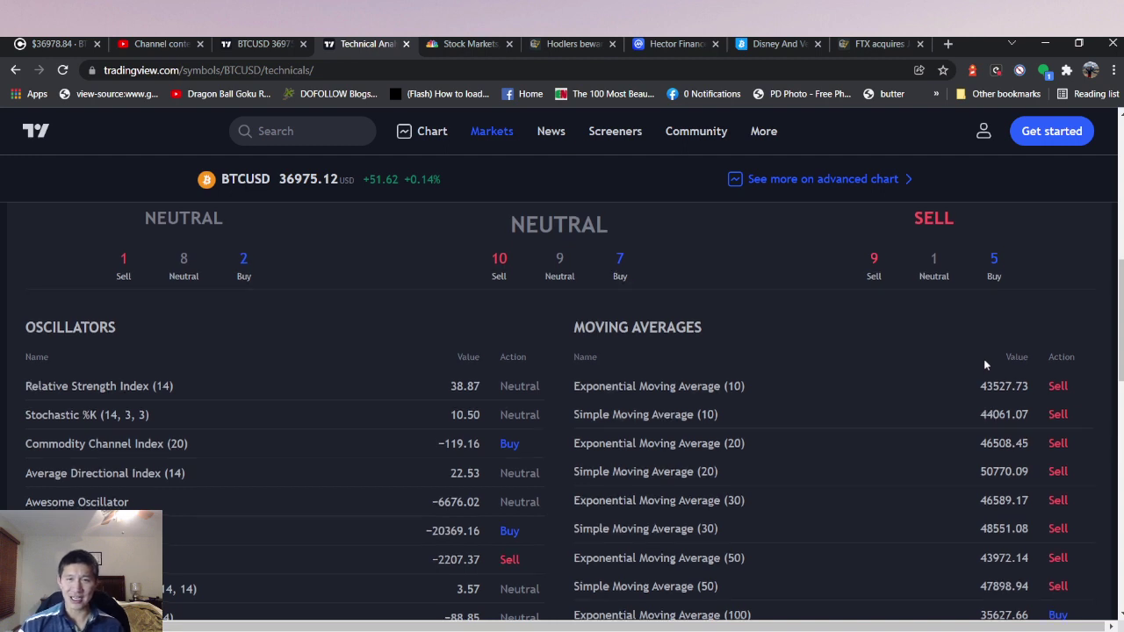
{"action": "scroll", "coordinate": [986, 364], "scroll_direction": "up", "scroll_amount": 3}
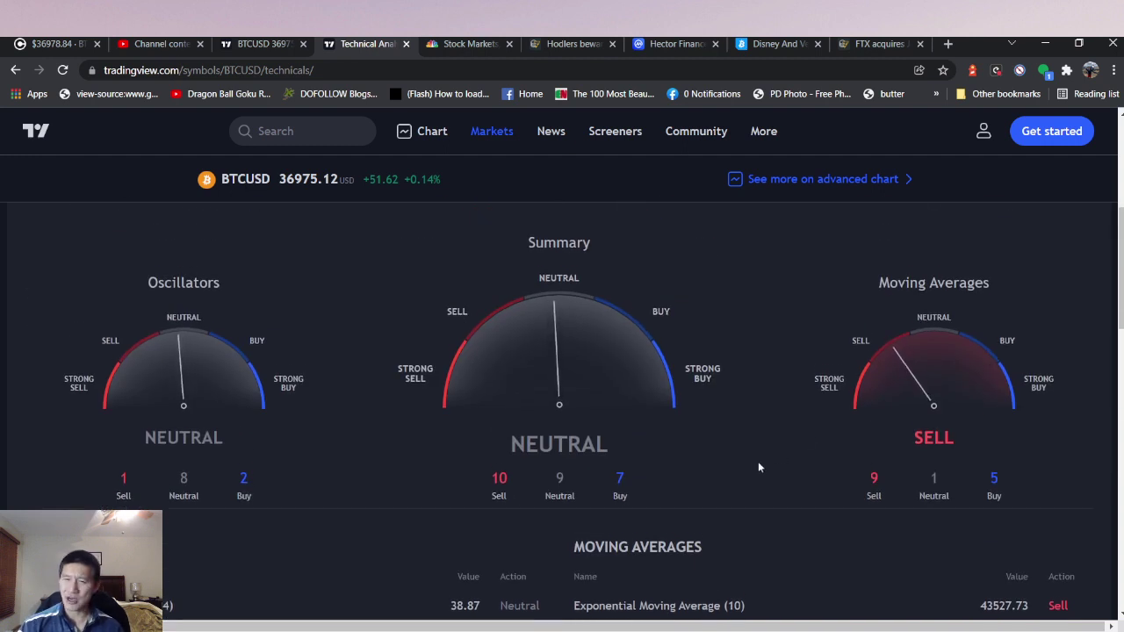
{"action": "scroll", "coordinate": [760, 467], "scroll_direction": "down", "scroll_amount": 1}
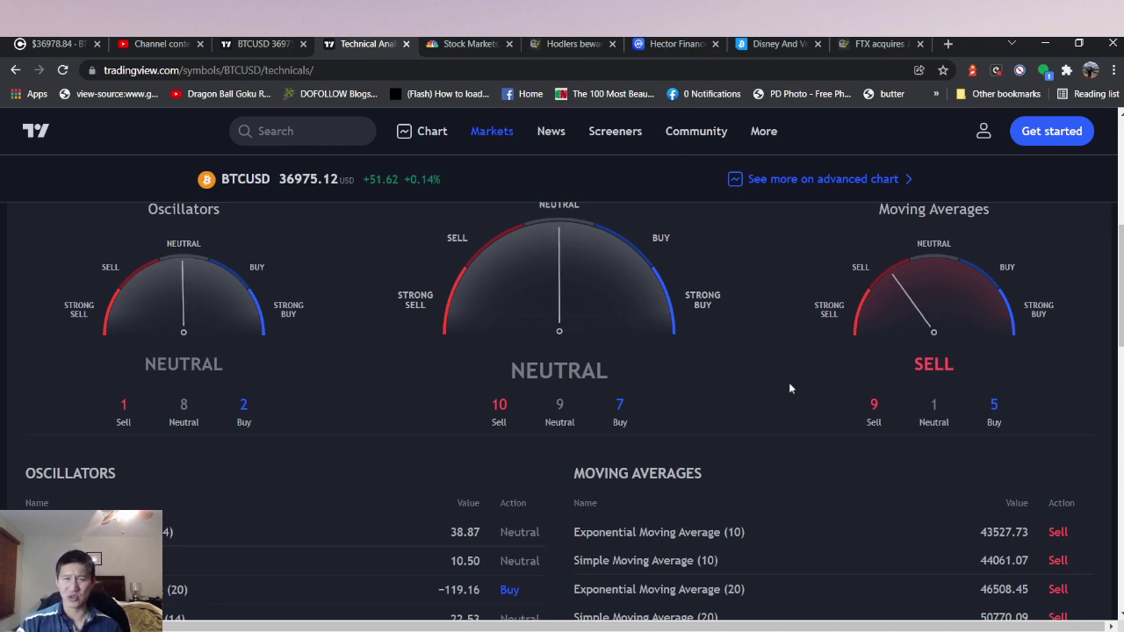
{"action": "scroll", "coordinate": [788, 381], "scroll_direction": "up", "scroll_amount": 3}
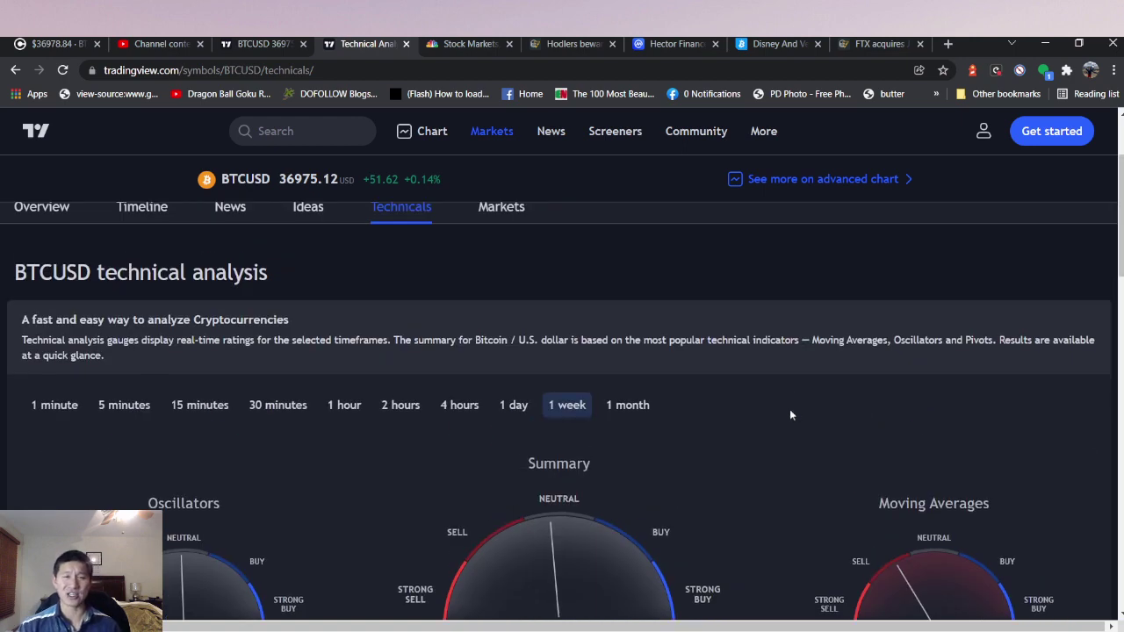
Show 1-month ratings: Buy summary (6 sell, 9 neutral, 9 buy) and Buy moving averages
{"action": "left_click", "coordinate": [638, 399]}
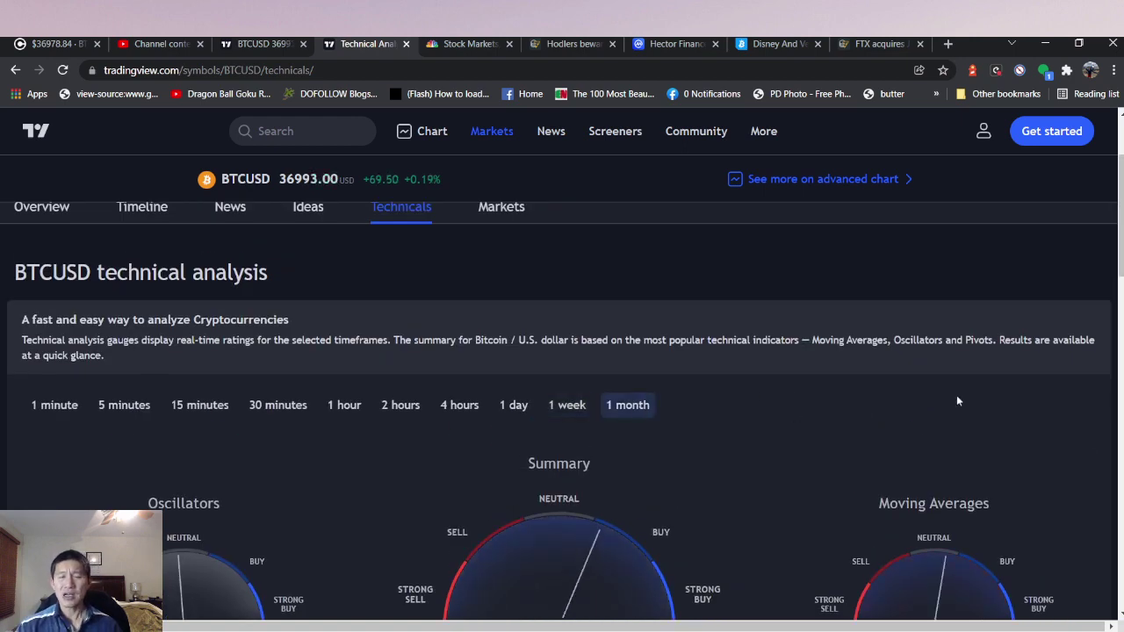
{"action": "scroll", "coordinate": [956, 396], "scroll_direction": "down", "scroll_amount": 4}
{"action": "scroll", "coordinate": [958, 401], "scroll_direction": "up", "scroll_amount": 3}
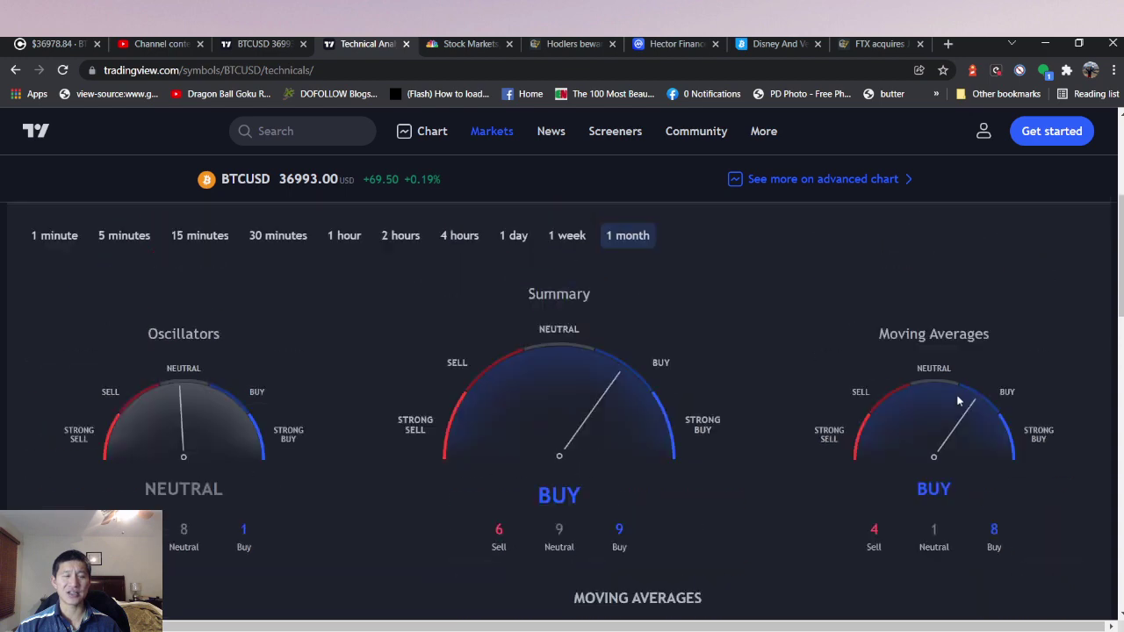
{"action": "scroll", "coordinate": [958, 401], "scroll_direction": "down", "scroll_amount": 3}
{"action": "scroll", "coordinate": [958, 401], "scroll_direction": "up", "scroll_amount": 2}
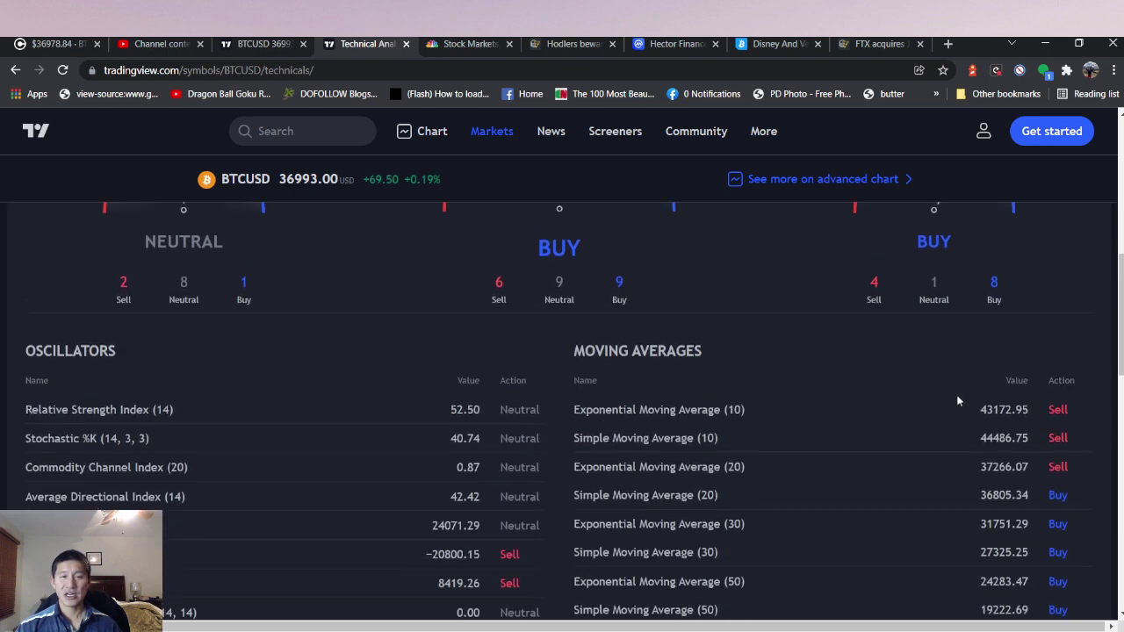
{"action": "scroll", "coordinate": [958, 401], "scroll_direction": "down", "scroll_amount": 2}
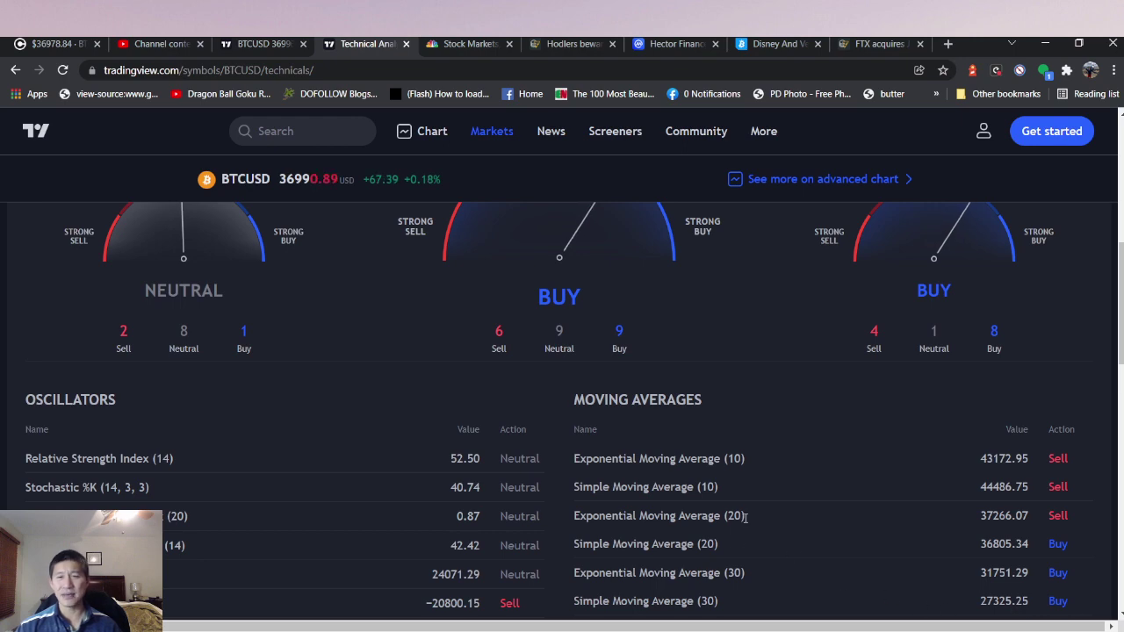
{"action": "scroll", "coordinate": [927, 419], "scroll_direction": "up", "scroll_amount": 1}
{"action": "scroll", "coordinate": [927, 420], "scroll_direction": "down", "scroll_amount": 1}
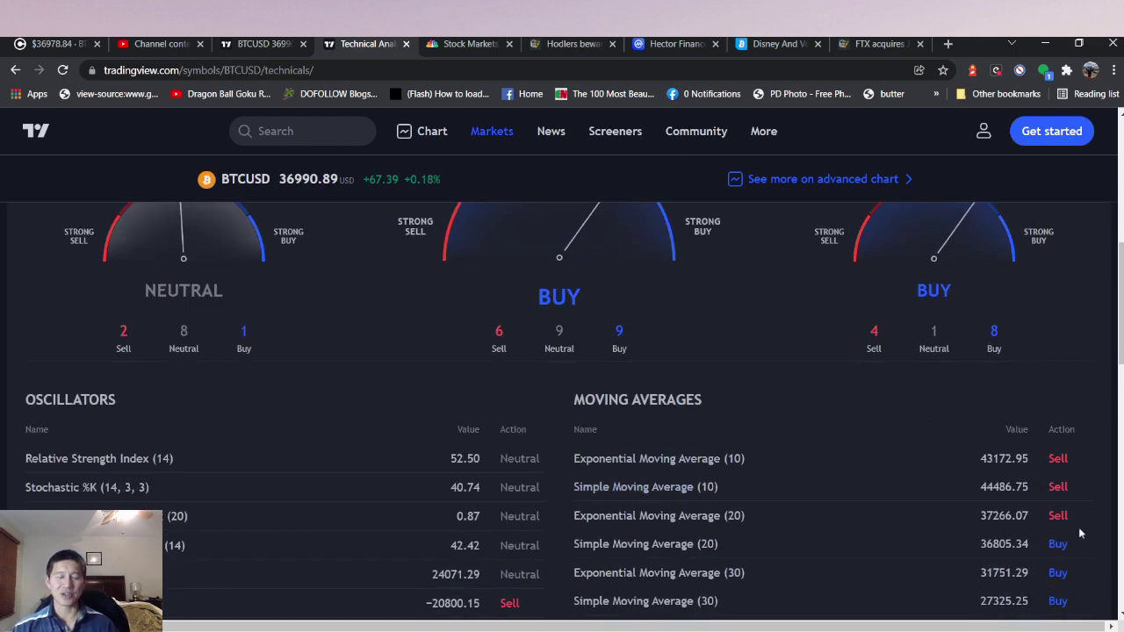
{"action": "scroll", "coordinate": [993, 468], "scroll_direction": "up", "scroll_amount": 3}
{"action": "scroll", "coordinate": [993, 468], "scroll_direction": "down", "scroll_amount": 3}
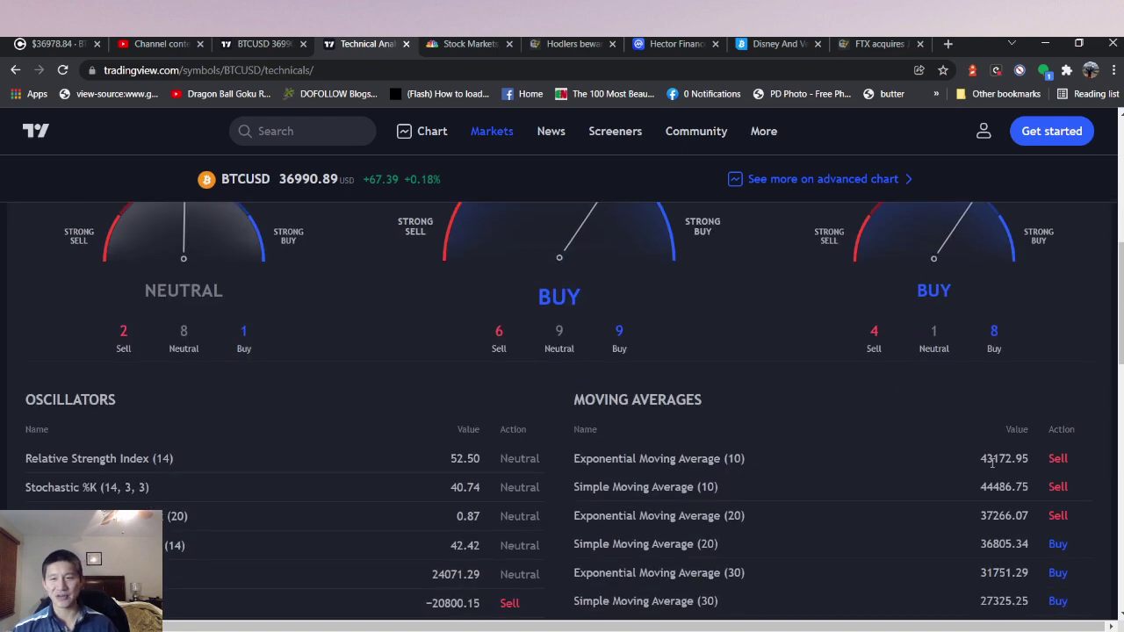